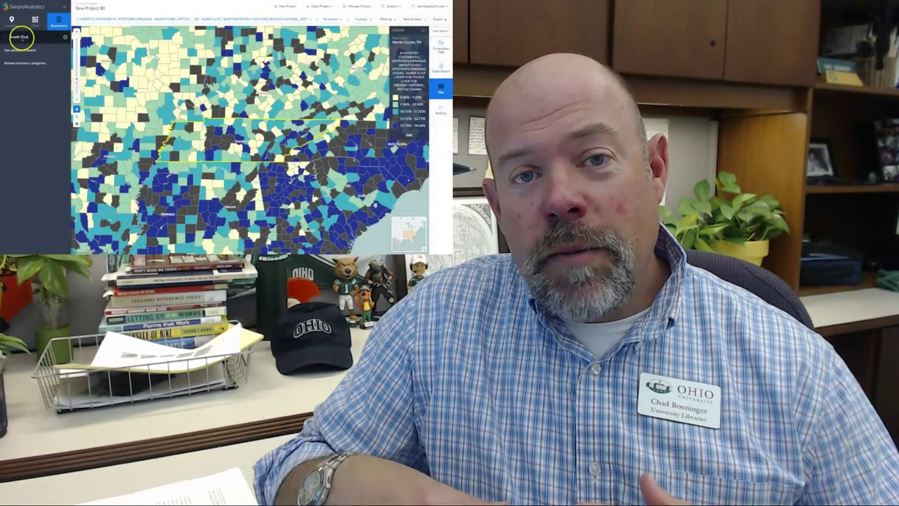
Step: Search businesses for 'health food' so their locations appear on the Tennessee organic-food map
{"action": "left_click", "coordinate": [21, 36]}
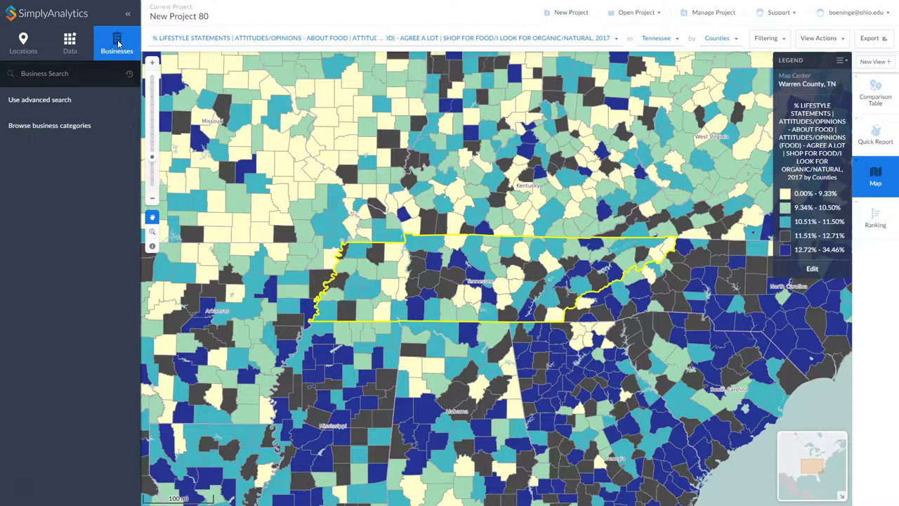
{"action": "left_click", "coordinate": [40, 75]}
{"action": "key", "text": "Return"}
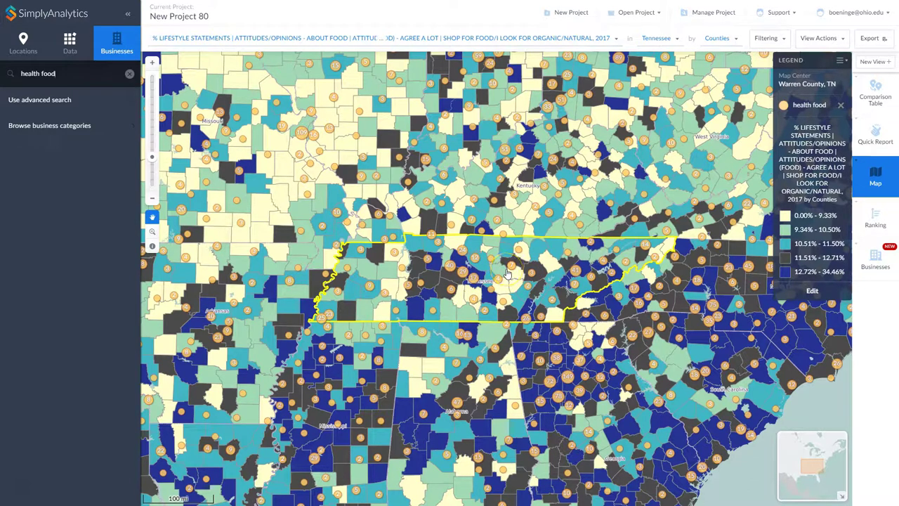
{"action": "left_click", "coordinate": [518, 250]}
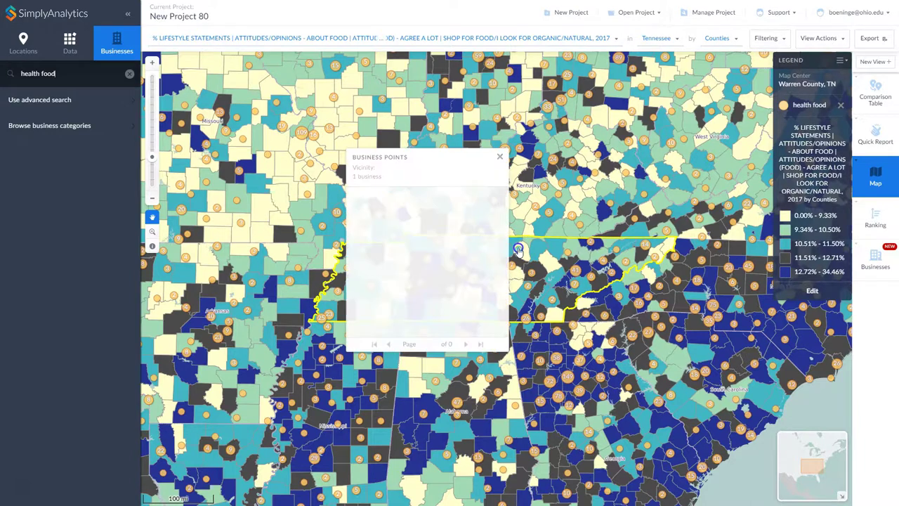
{"action": "left_click", "coordinate": [453, 216]}
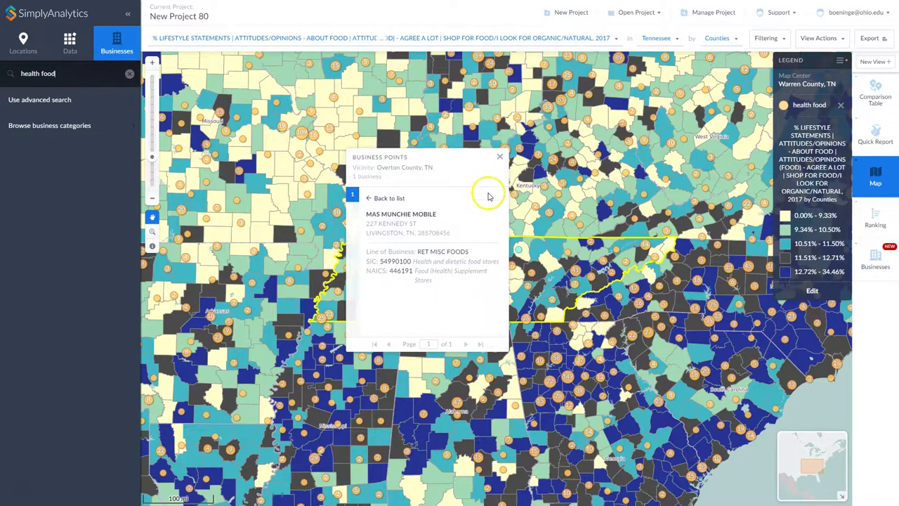
{"action": "left_click", "coordinate": [499, 158]}
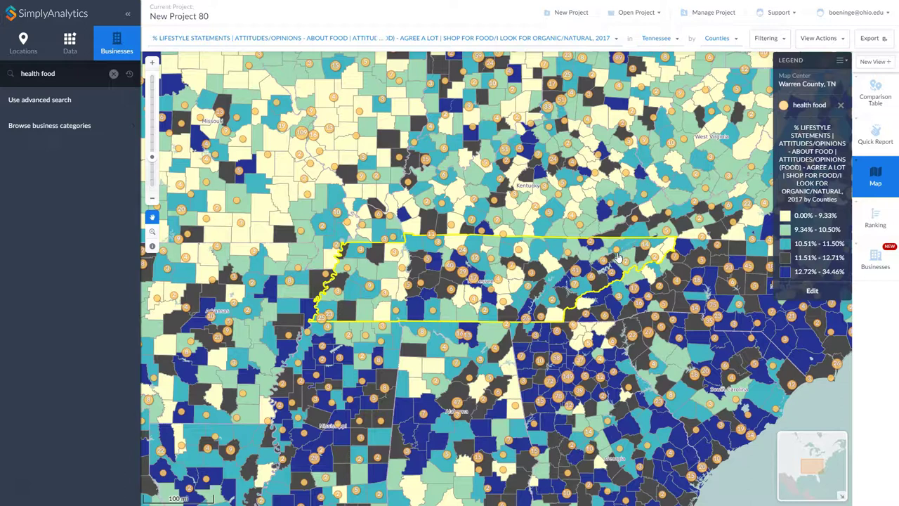
{"action": "left_click", "coordinate": [616, 254]}
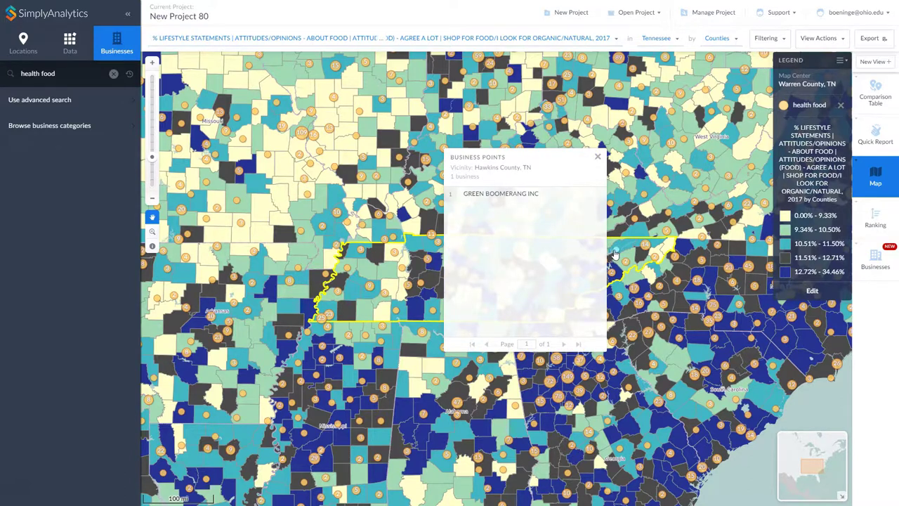
{"action": "left_click", "coordinate": [616, 254]}
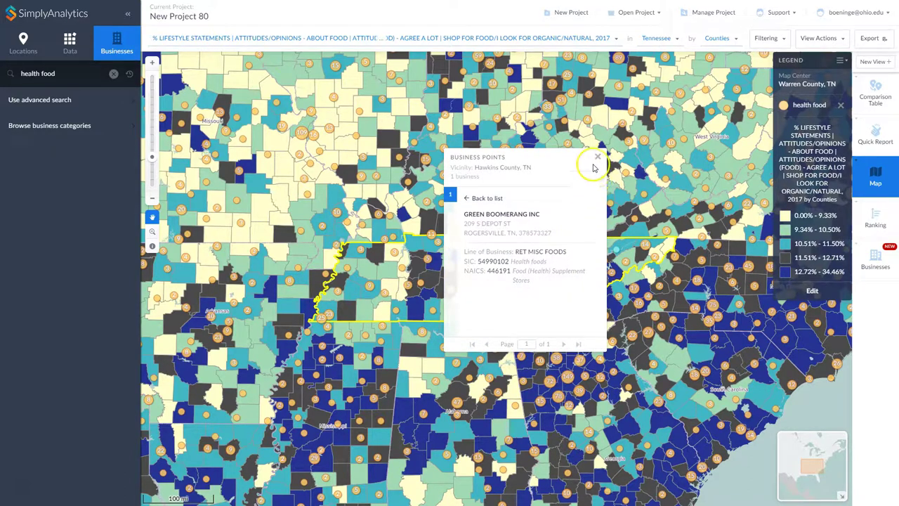
{"action": "left_click", "coordinate": [597, 156]}
{"action": "left_click", "coordinate": [434, 313]}
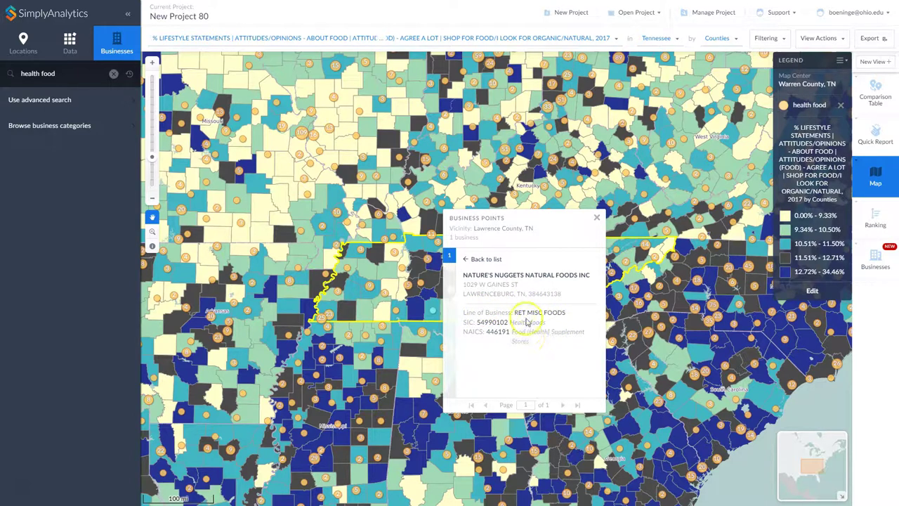
{"action": "left_click", "coordinate": [596, 217]}
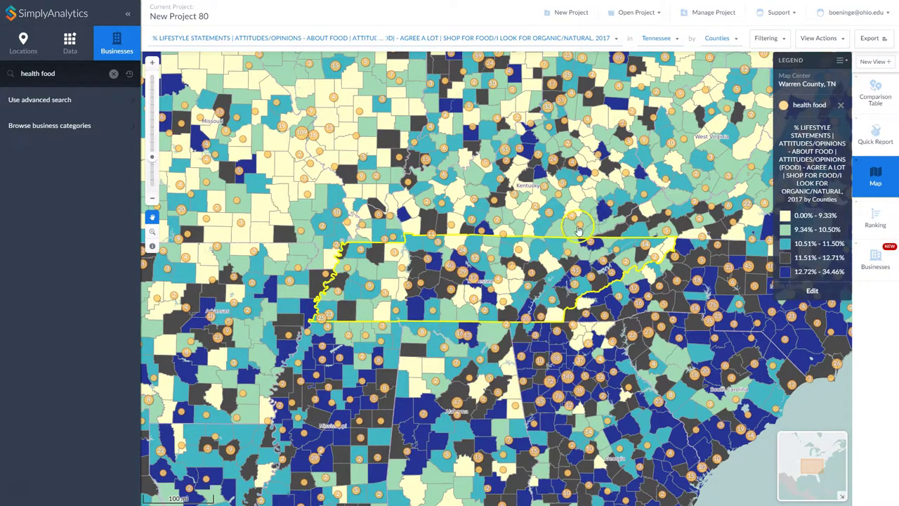
{"action": "left_click", "coordinate": [467, 293]}
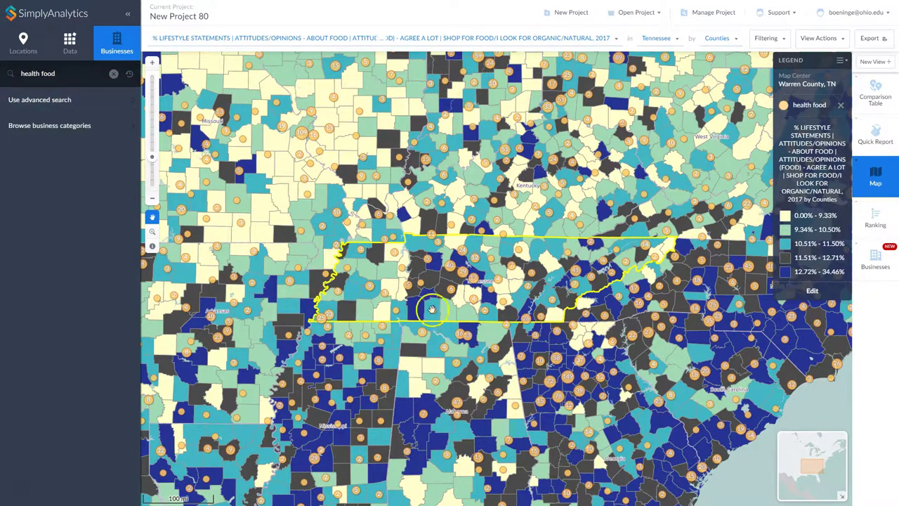
Step: Widen the health food business table from Chattanooga, TN to all of Tennessee, then return to the map
{"action": "left_click", "coordinate": [876, 259]}
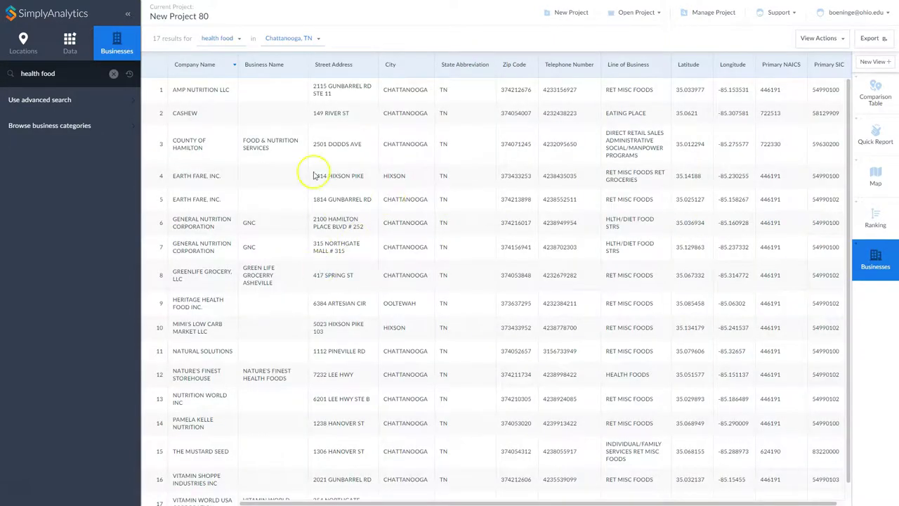
{"action": "left_click", "coordinate": [320, 38]}
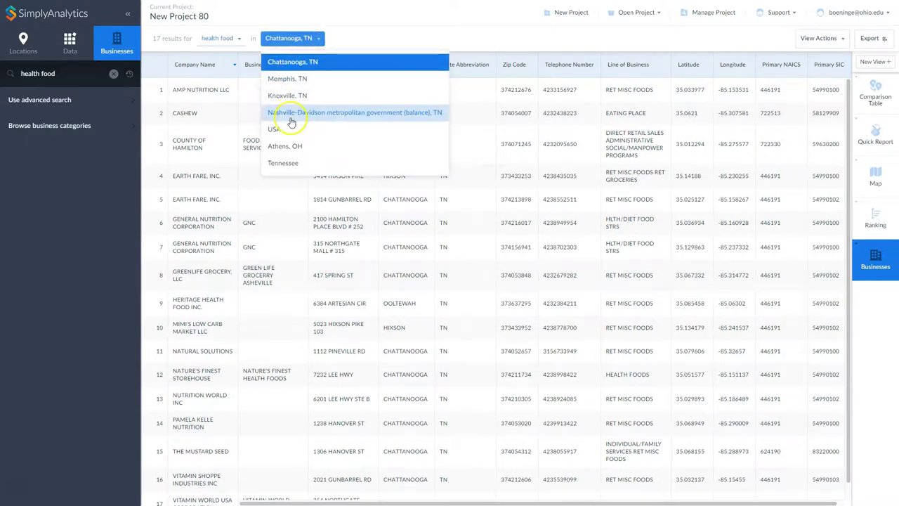
{"action": "left_click", "coordinate": [288, 162]}
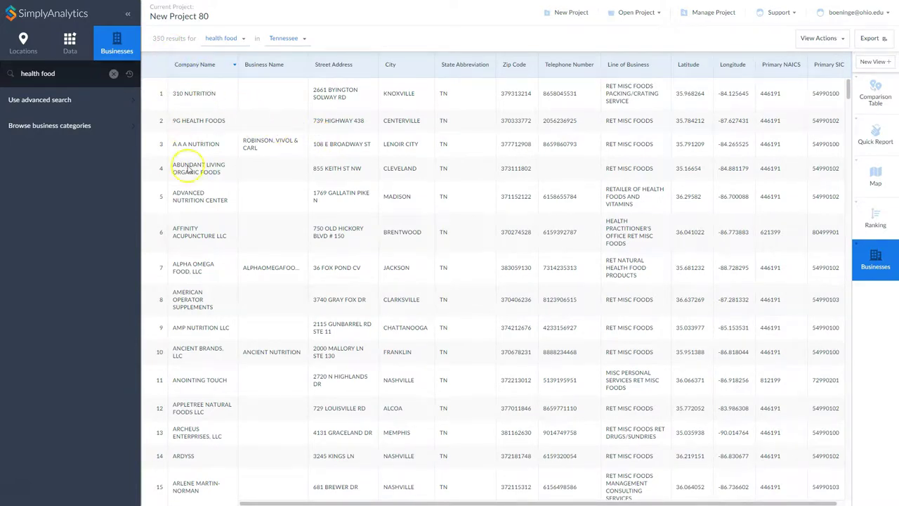
{"action": "left_click", "coordinate": [222, 290]}
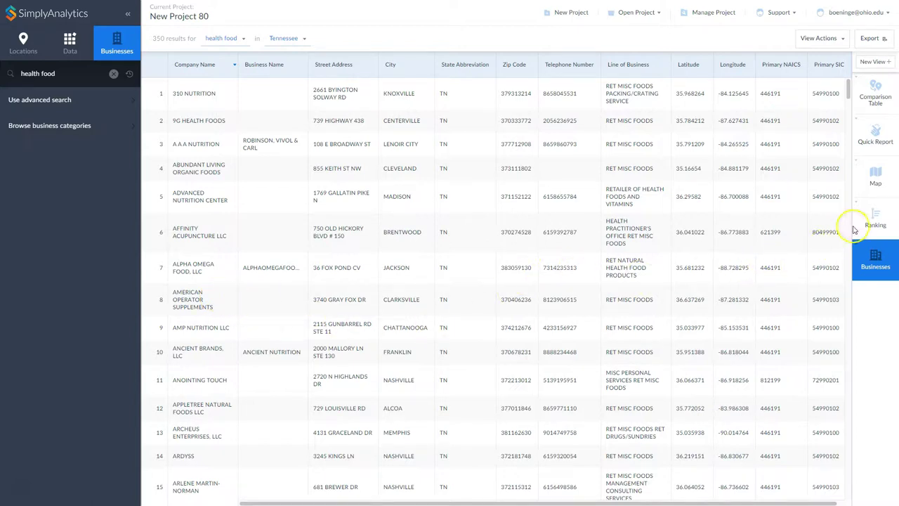
{"action": "left_click", "coordinate": [876, 177]}
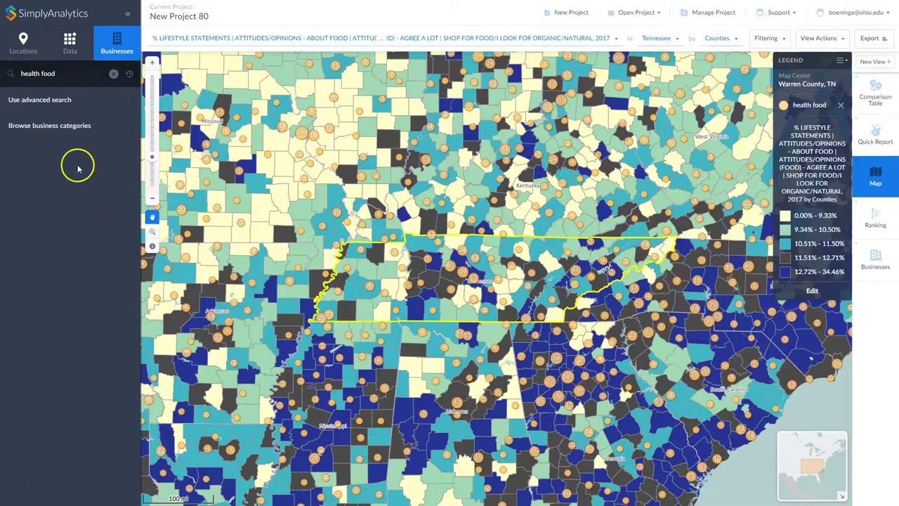
Step: Clear the health food search and add NAICS Retail Trade > Grocery Stores supermarkets (445110) to the map
{"action": "left_click", "coordinate": [113, 73]}
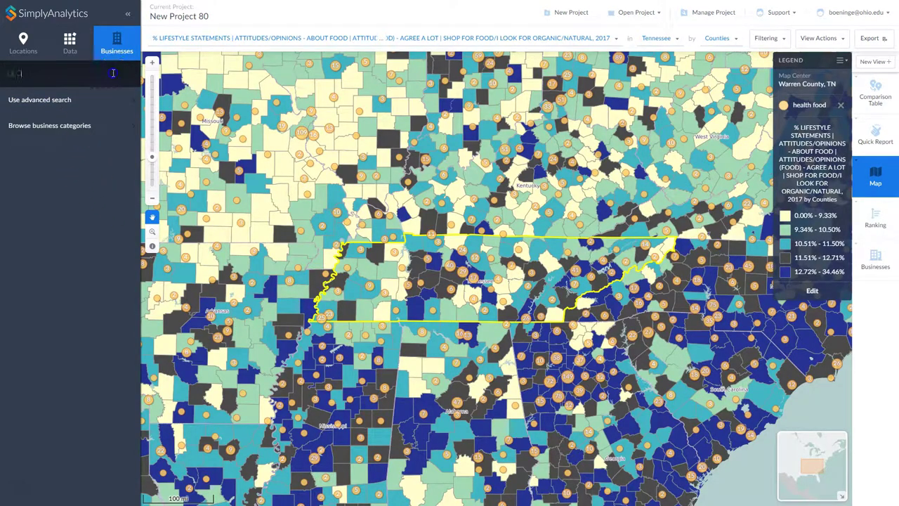
{"action": "left_click", "coordinate": [58, 124]}
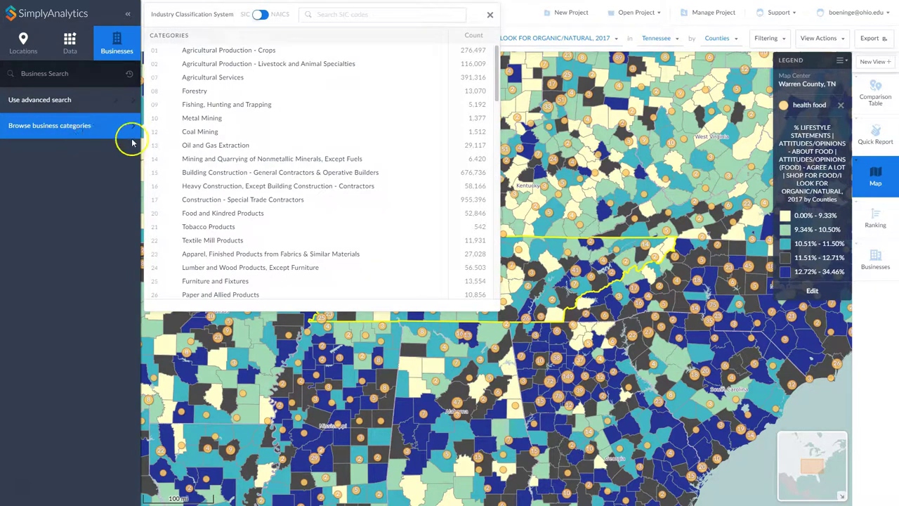
{"action": "left_click", "coordinate": [260, 14]}
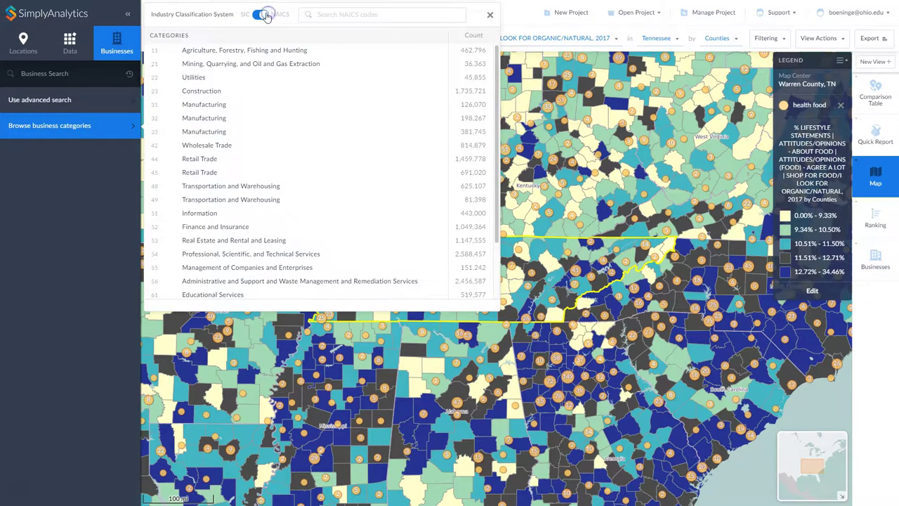
{"action": "left_click", "coordinate": [257, 15]}
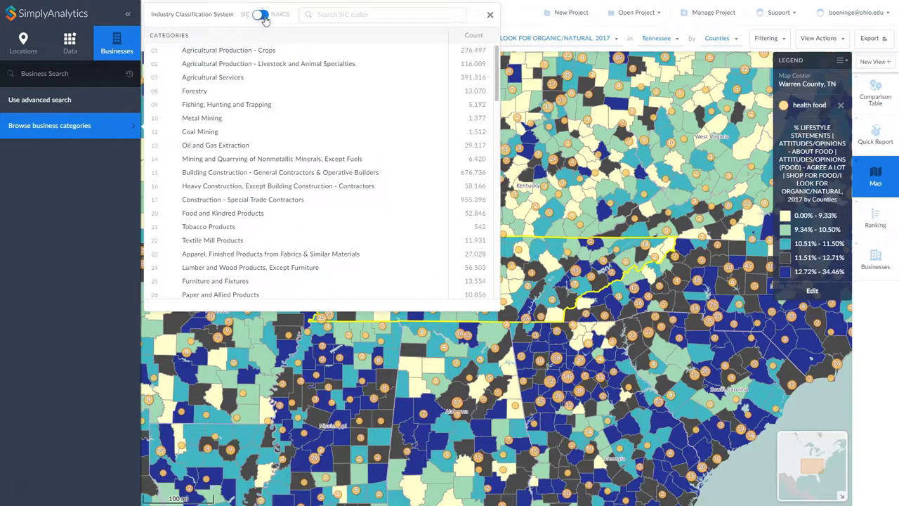
{"action": "left_click", "coordinate": [261, 15]}
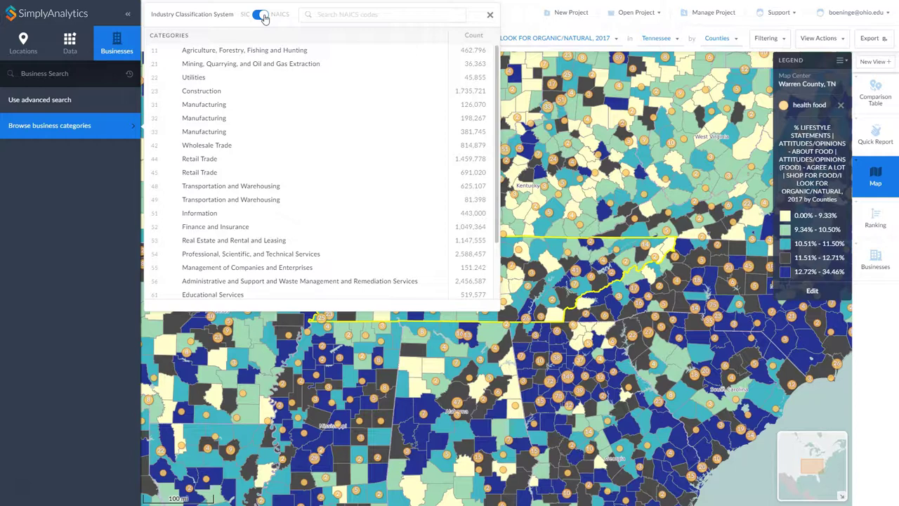
{"action": "left_click", "coordinate": [198, 161]}
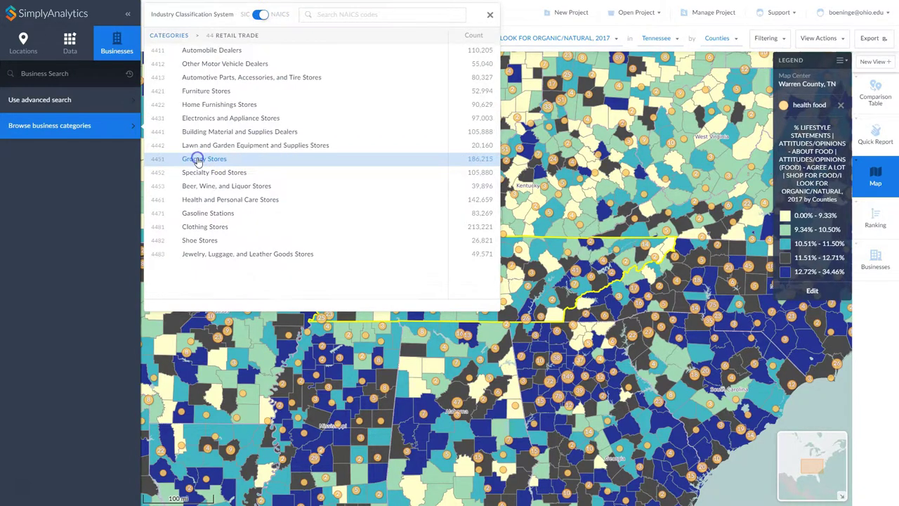
{"action": "left_click", "coordinate": [162, 160]}
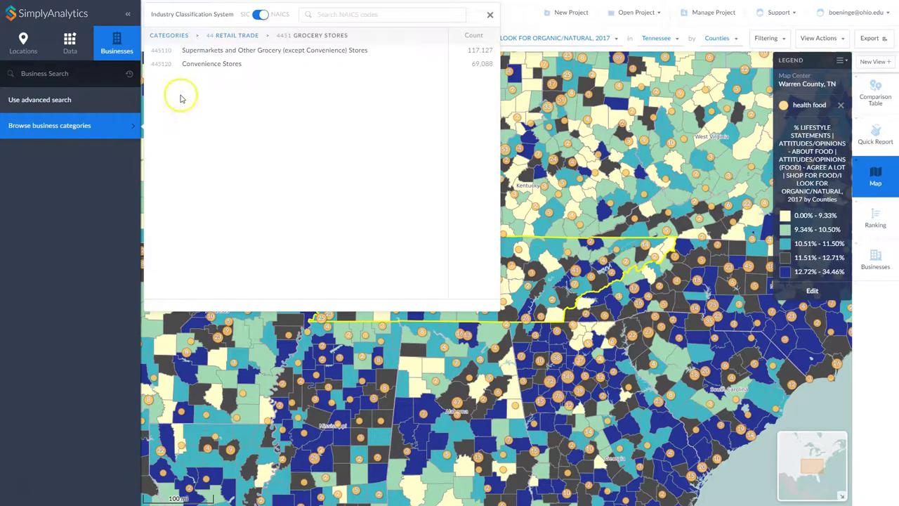
{"action": "left_click", "coordinate": [162, 50]}
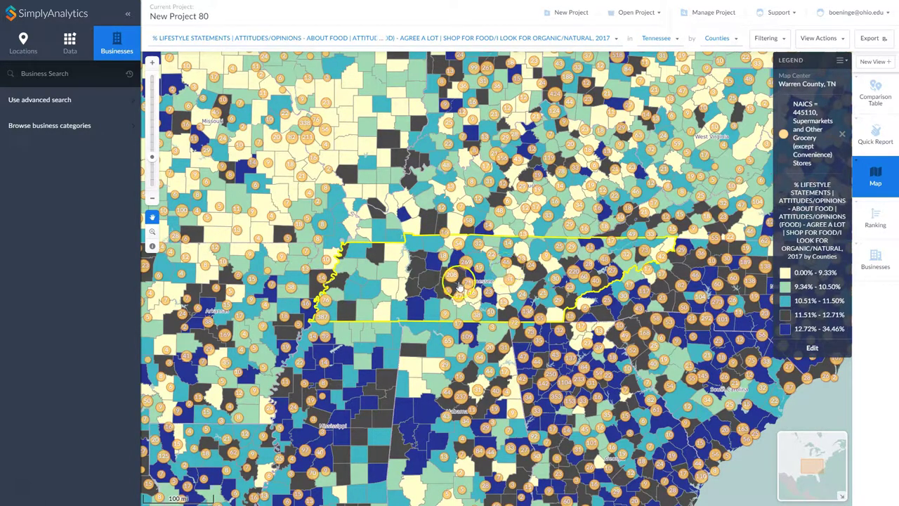
{"action": "left_click", "coordinate": [430, 292]}
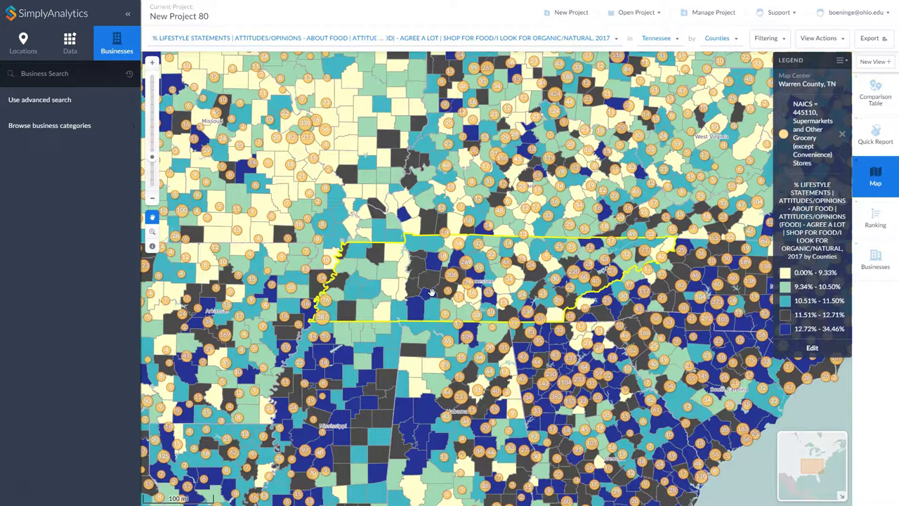
{"action": "left_click", "coordinate": [453, 279]}
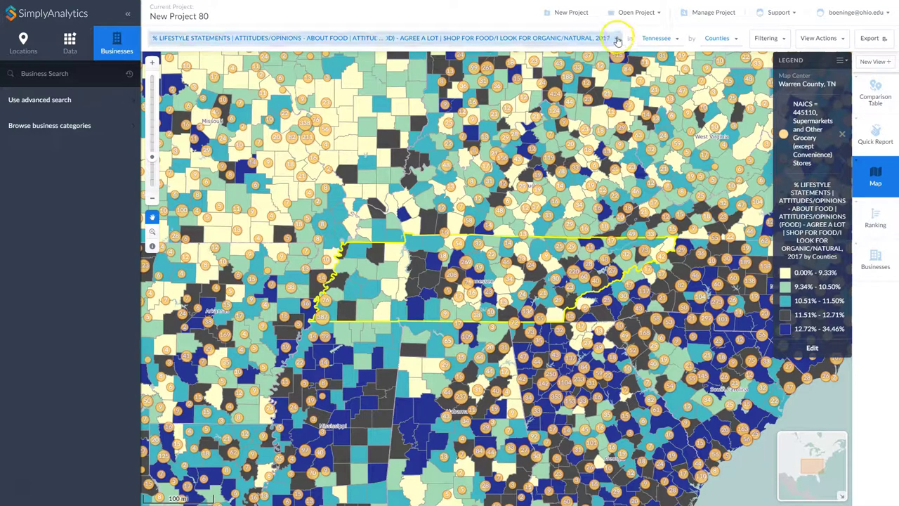
{"action": "left_click", "coordinate": [875, 260]}
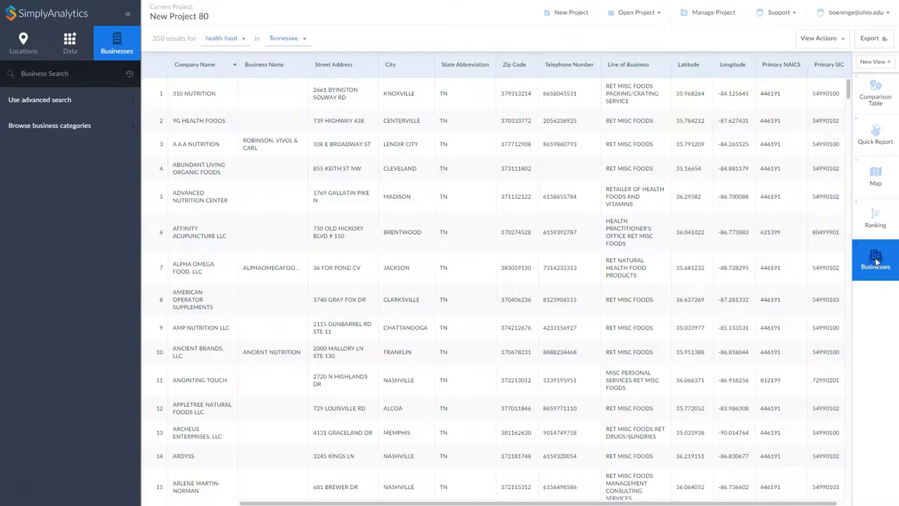
{"action": "left_click", "coordinate": [241, 40]}
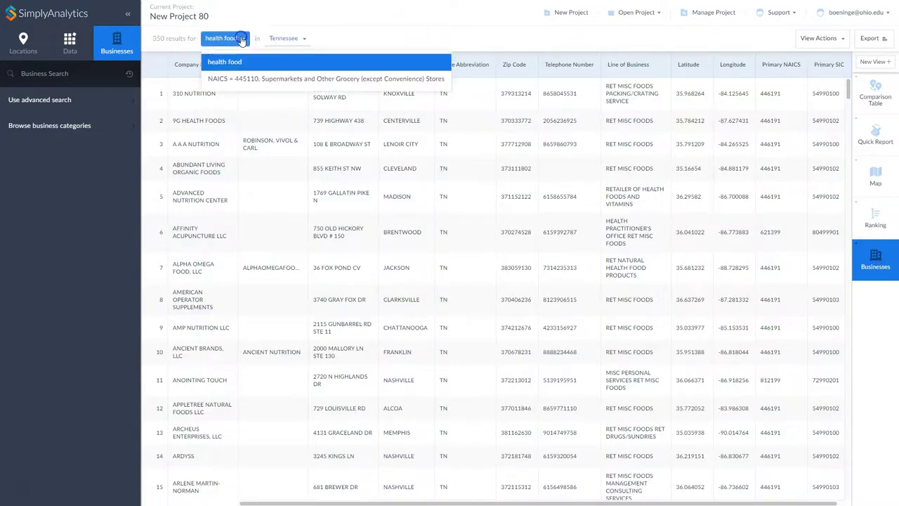
{"action": "left_click", "coordinate": [253, 79]}
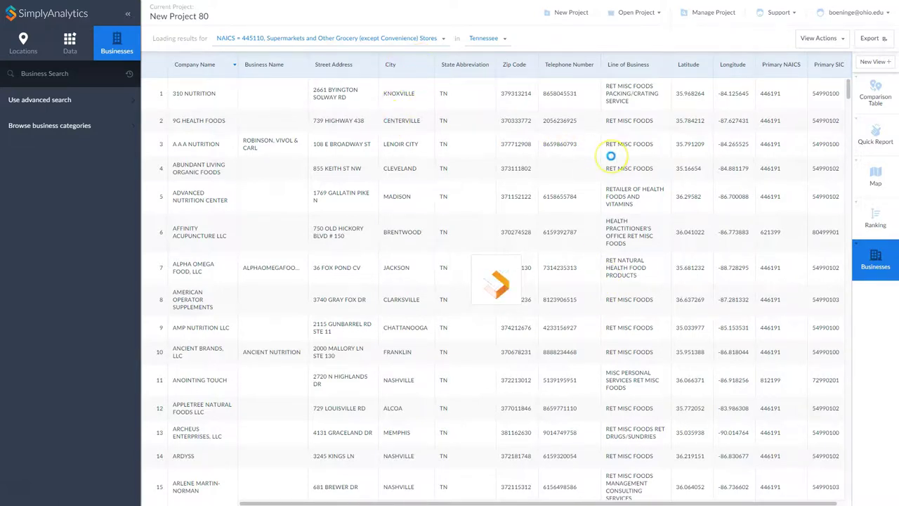
{"action": "left_click", "coordinate": [443, 38]}
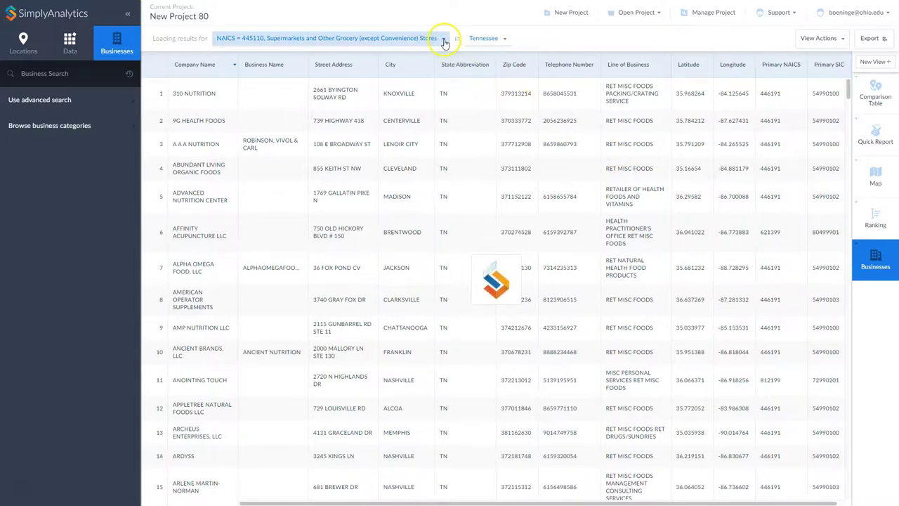
{"action": "left_click", "coordinate": [333, 62]}
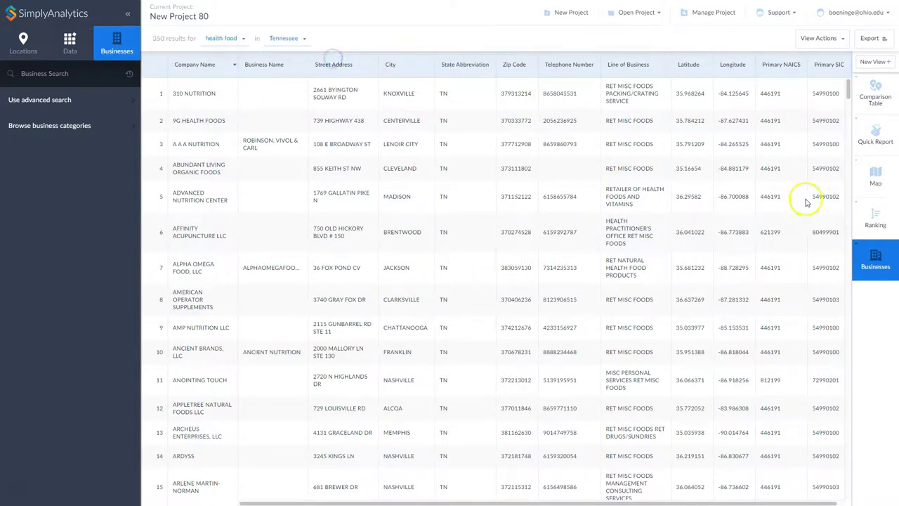
{"action": "left_click", "coordinate": [872, 178]}
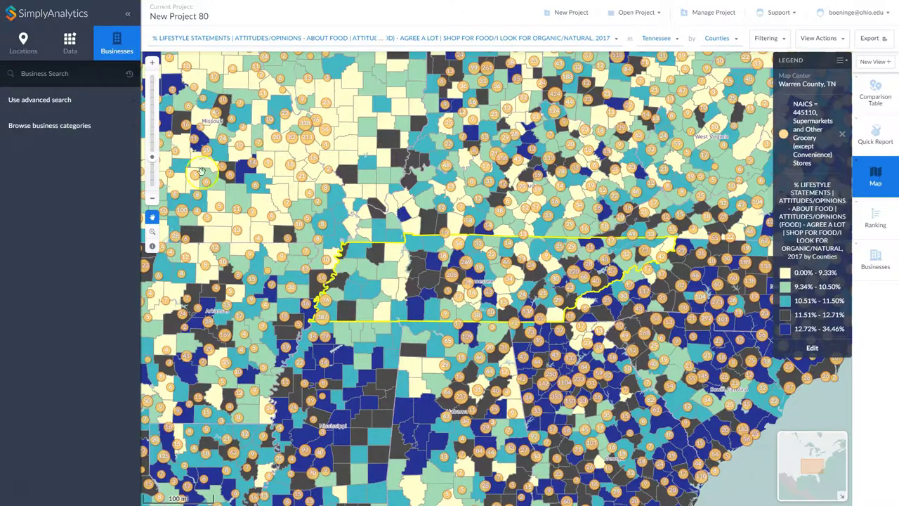
Step: Run an advanced search for SIC equal to 54990102 Health foods and map the results
{"action": "left_click", "coordinate": [49, 101]}
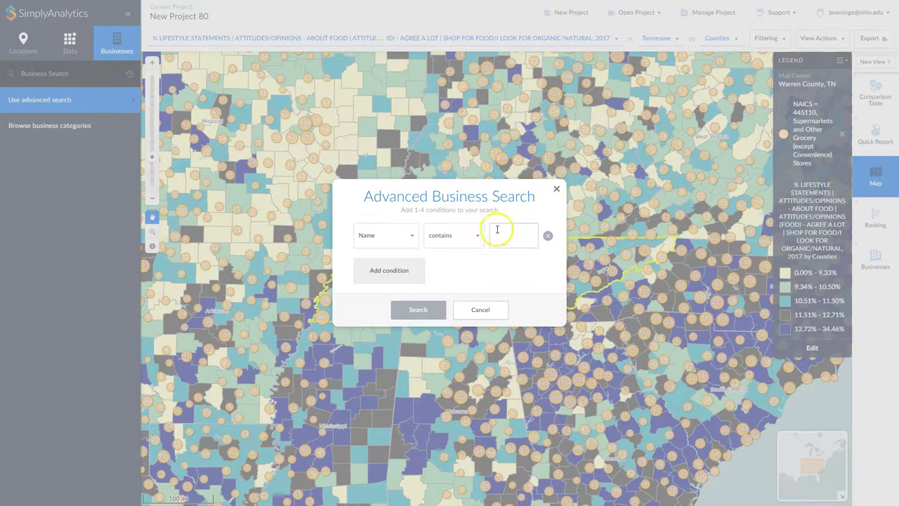
{"action": "left_click", "coordinate": [413, 241]}
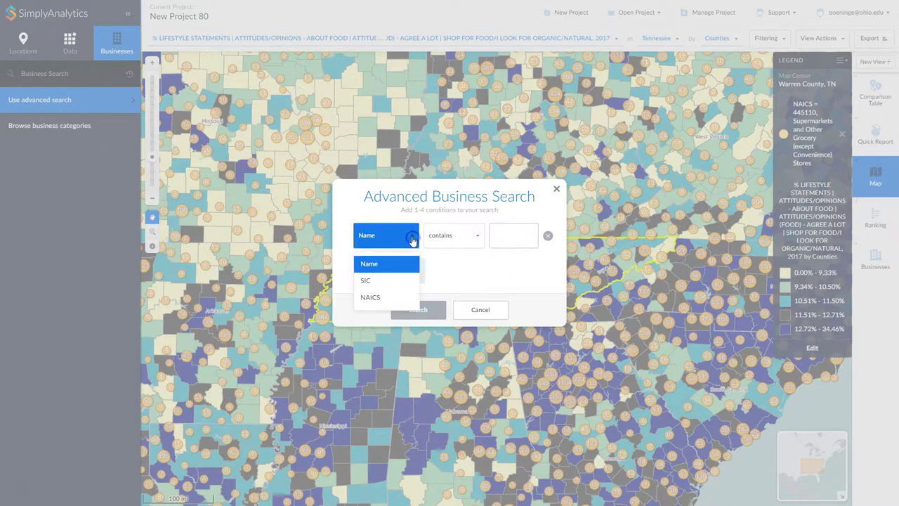
{"action": "left_click", "coordinate": [384, 280]}
{"action": "left_click", "coordinate": [459, 236]}
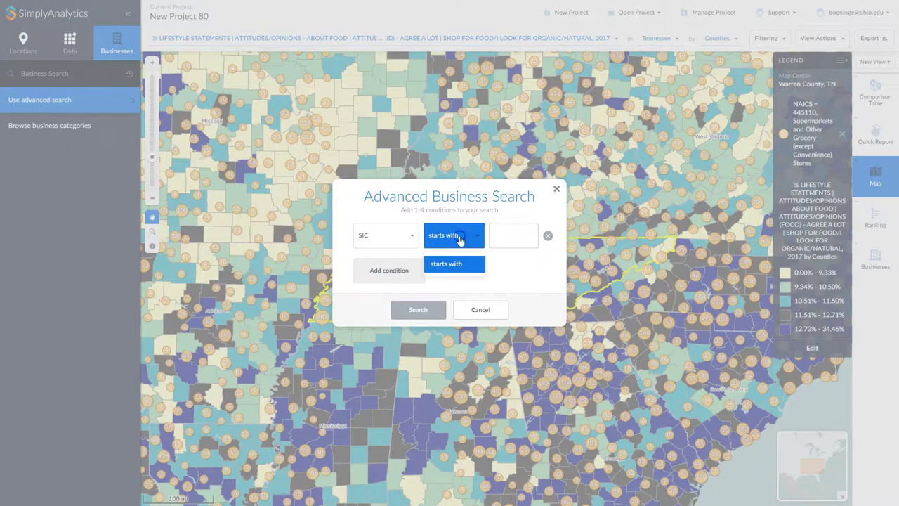
{"action": "left_click", "coordinate": [518, 234]}
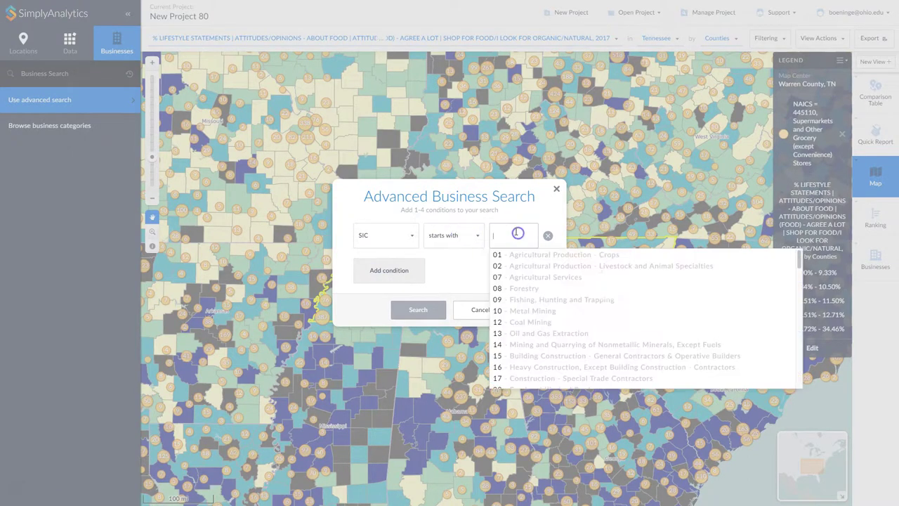
{"action": "type", "text": "health"}
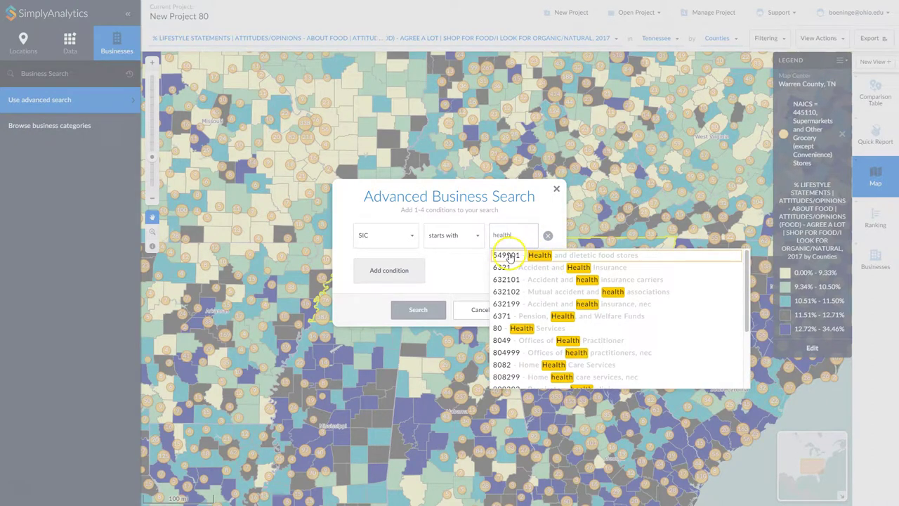
{"action": "left_click", "coordinate": [509, 255]}
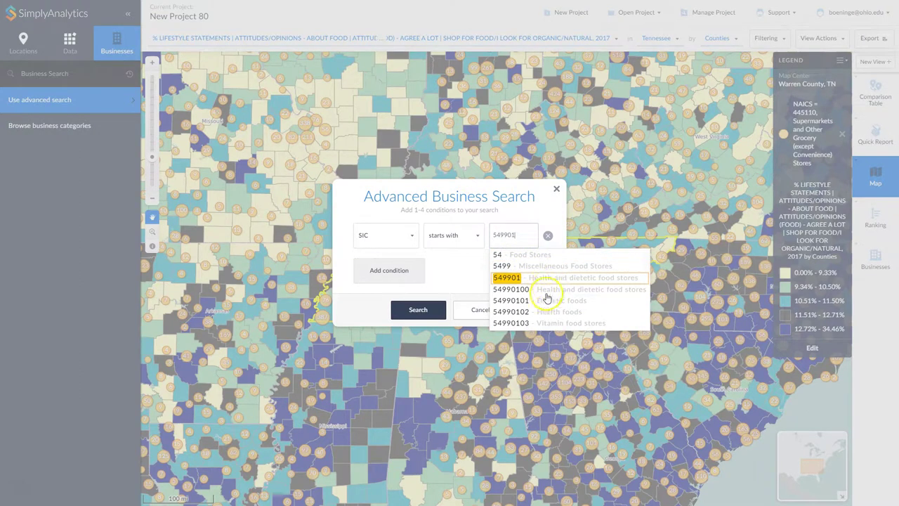
{"action": "left_click", "coordinate": [515, 313]}
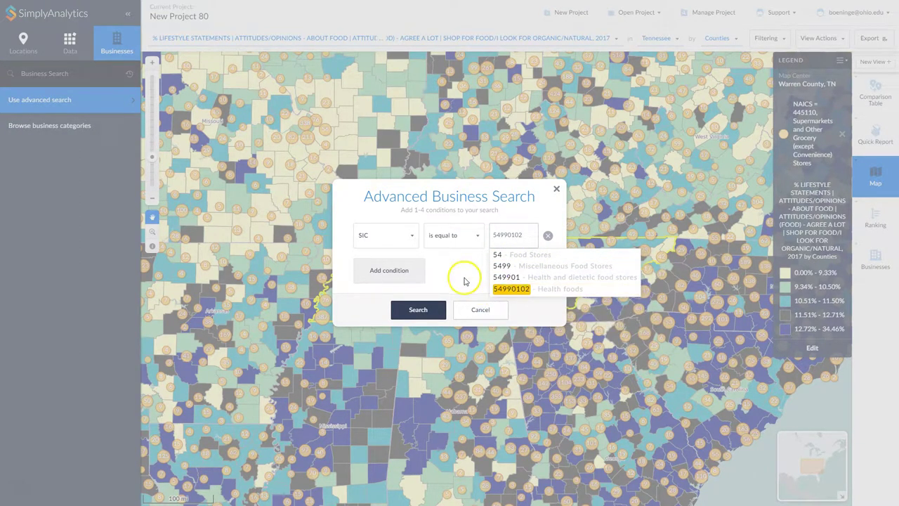
{"action": "left_click", "coordinate": [463, 281]}
{"action": "left_click", "coordinate": [418, 311]}
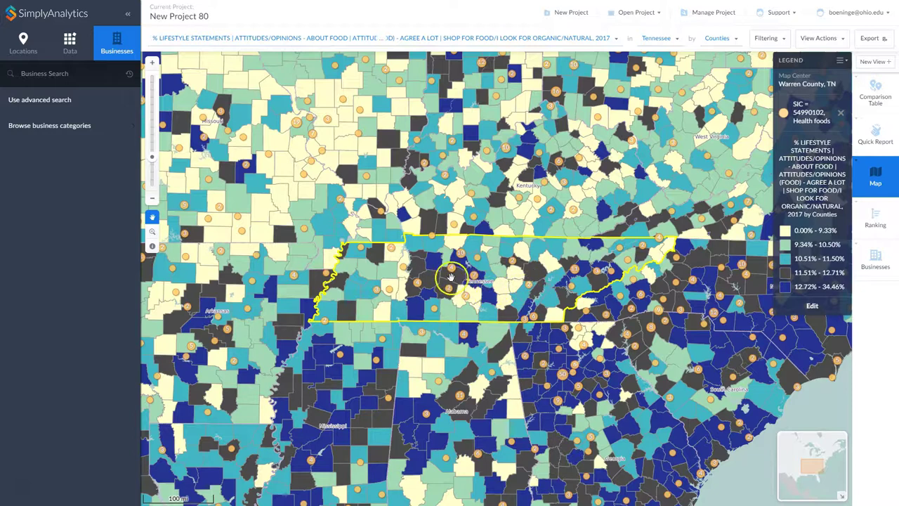
Step: Inspect one map point, then list the 74 SIC 54990102 Health foods businesses and open Export
{"action": "left_click", "coordinate": [363, 253]}
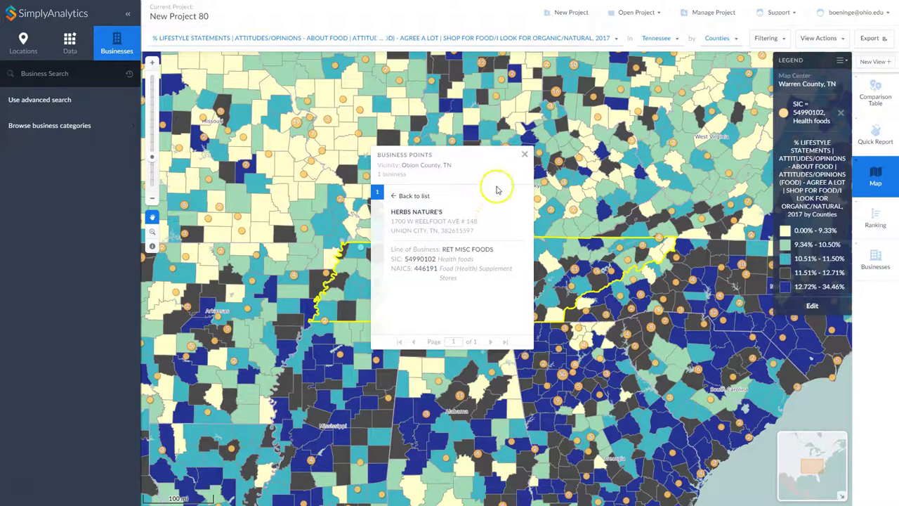
{"action": "left_click", "coordinate": [524, 155]}
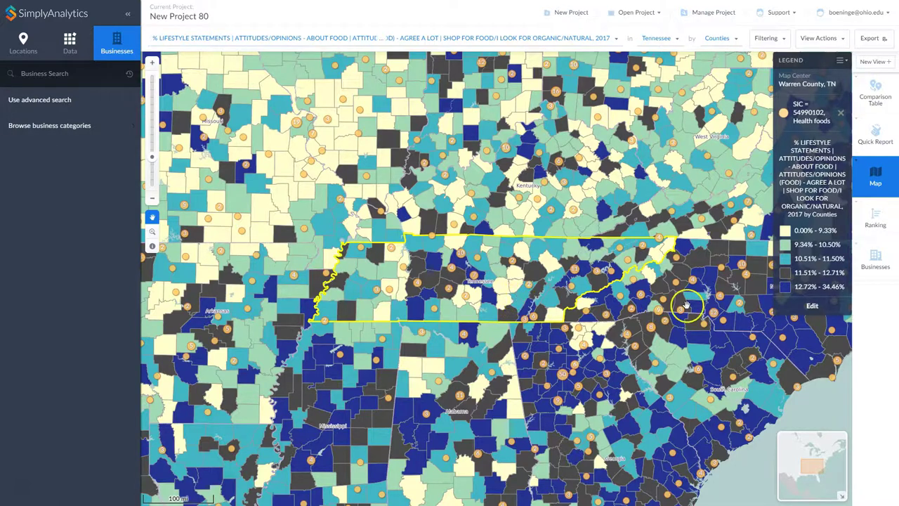
{"action": "left_click", "coordinate": [876, 258]}
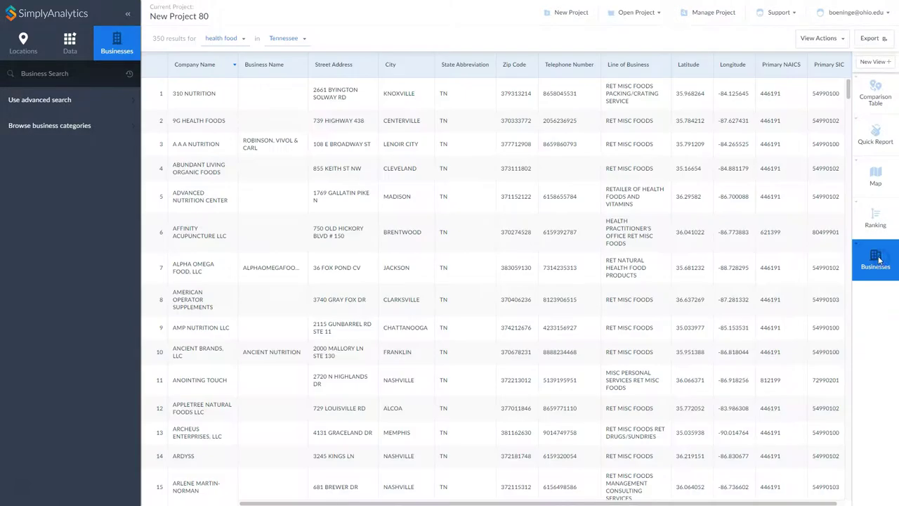
{"action": "left_click", "coordinate": [234, 38]}
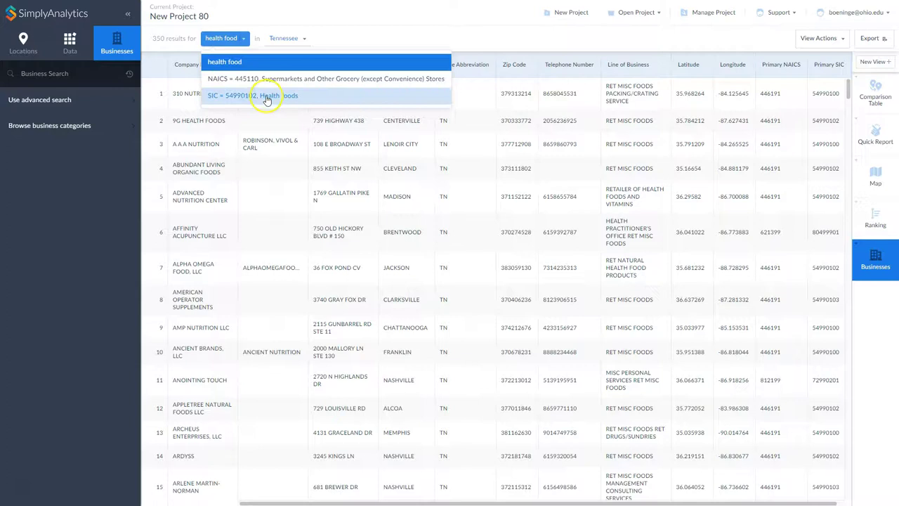
{"action": "left_click", "coordinate": [261, 96]}
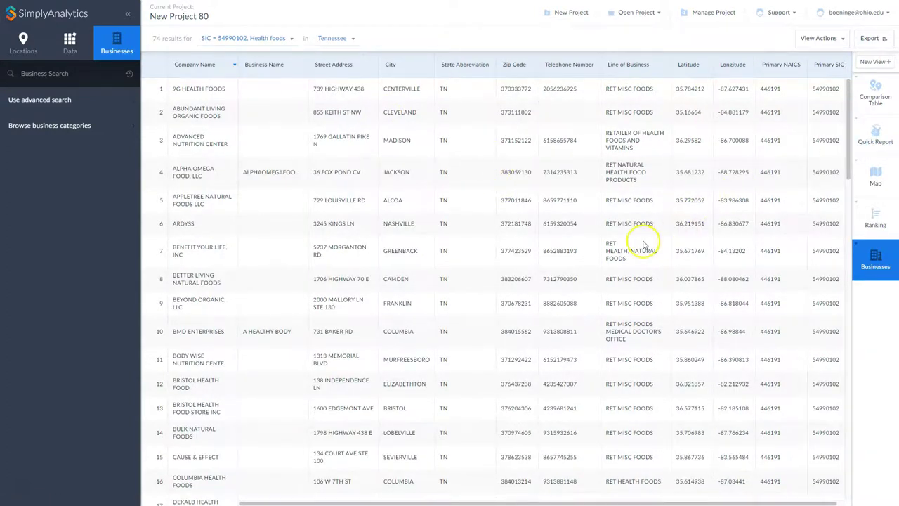
{"action": "left_click", "coordinate": [877, 38]}
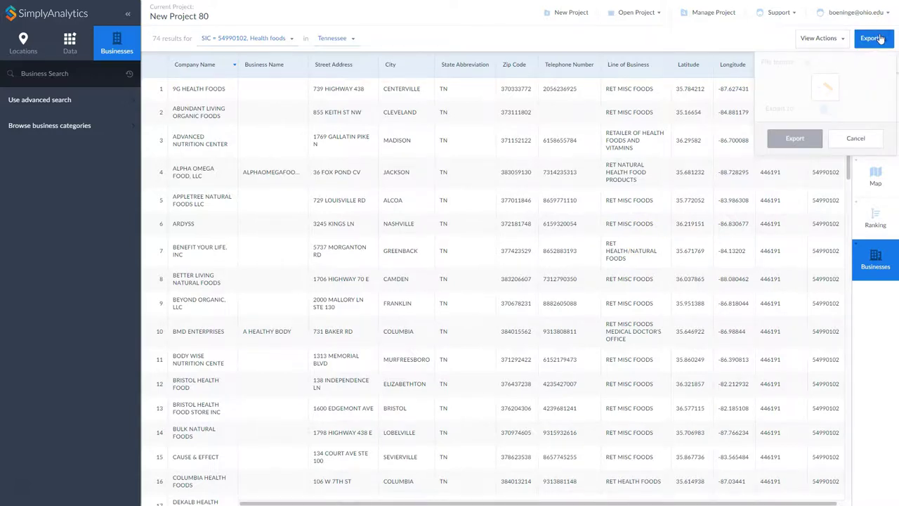